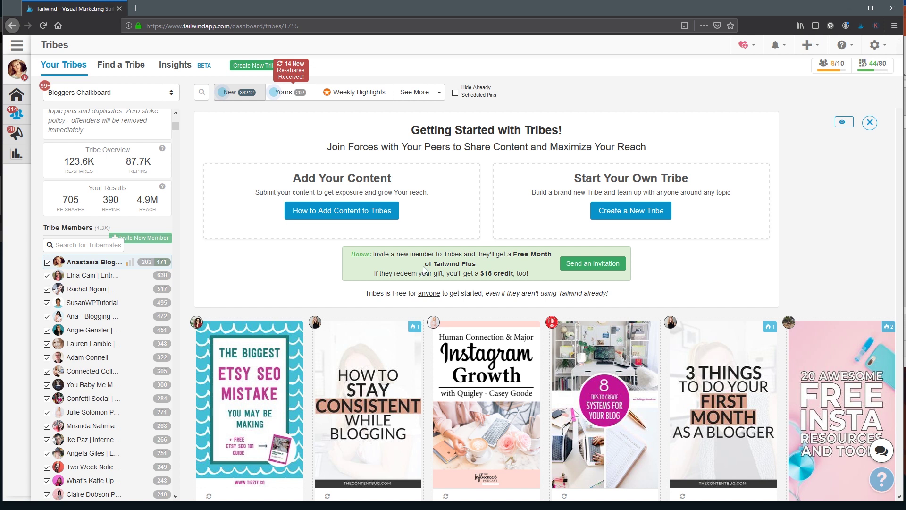
Check a member's profile card, then scroll the Blogging Tips & Pinterest tribe's description and rules
mouse_move(161, 362)
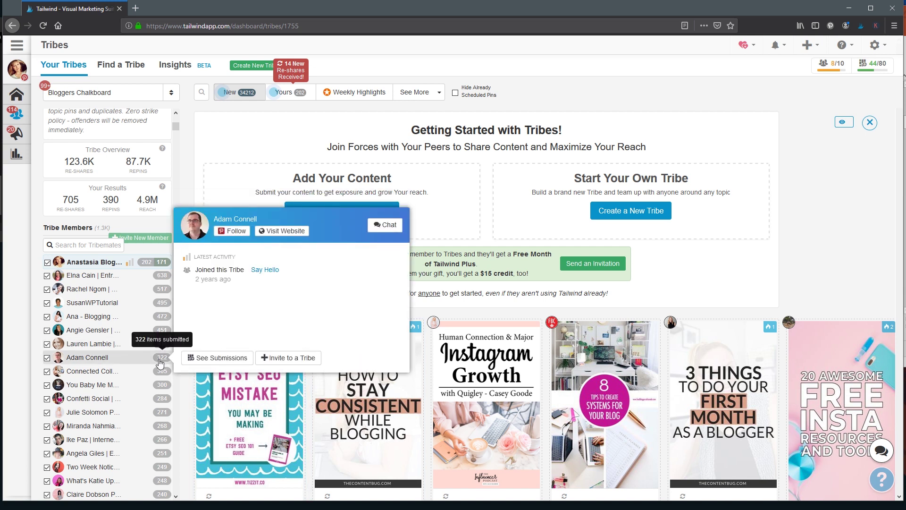
scroll(109, 359, "down", 5)
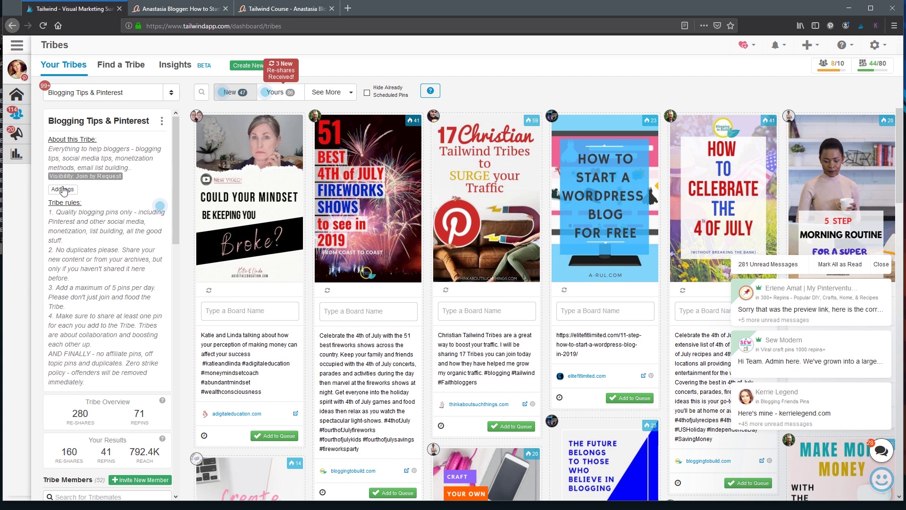
Look over the Your Tribes list and tribe info panel, then go to Find a Tribe
left_click(112, 93)
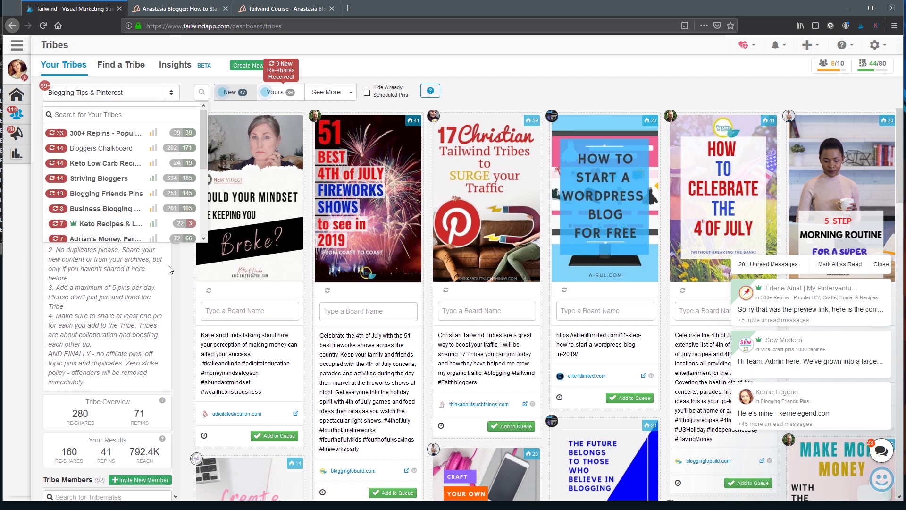
left_click(185, 289)
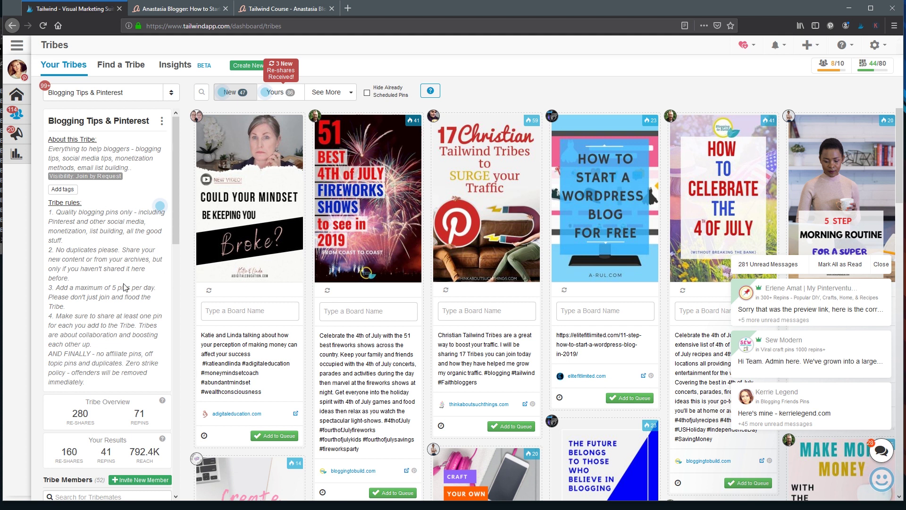
scroll(123, 285, "down", 1)
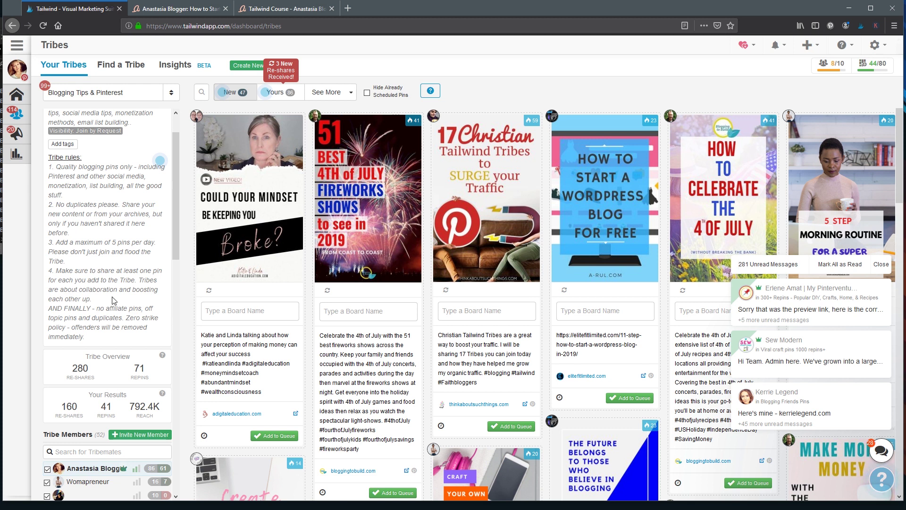
left_click(134, 92)
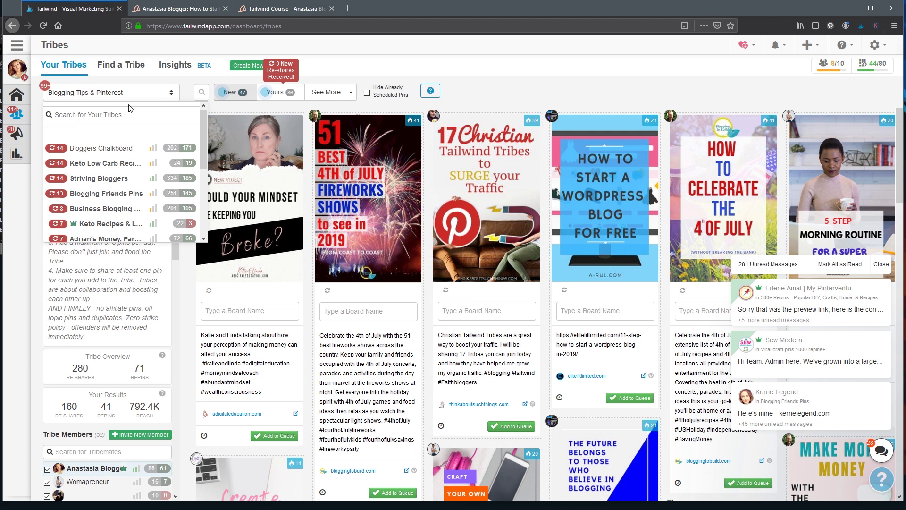
left_click(118, 69)
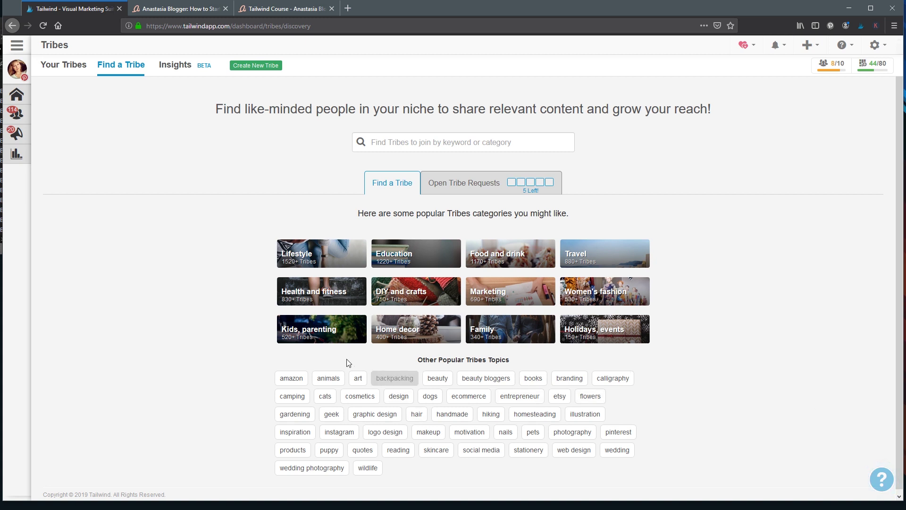
Search tribes for 'paleo' and scroll through the 79 results, starting with Fitness Tribe
left_click(437, 142)
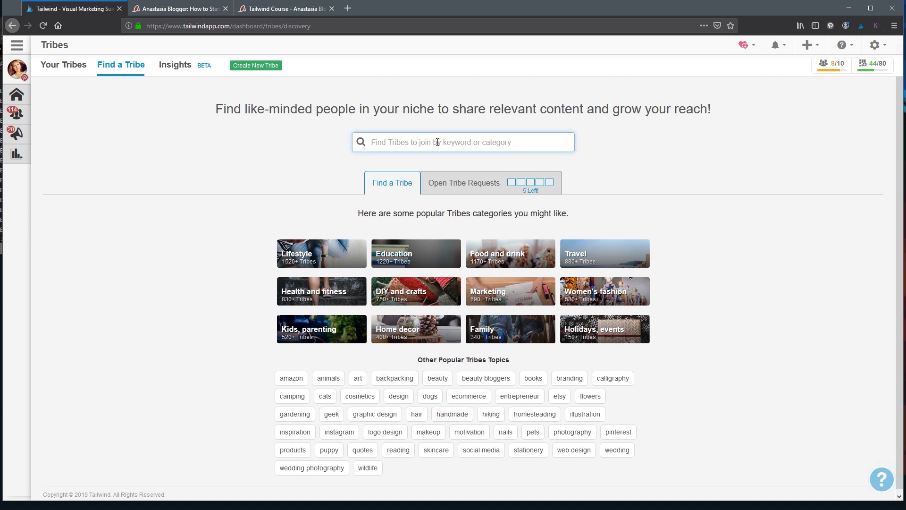
type("paleo")
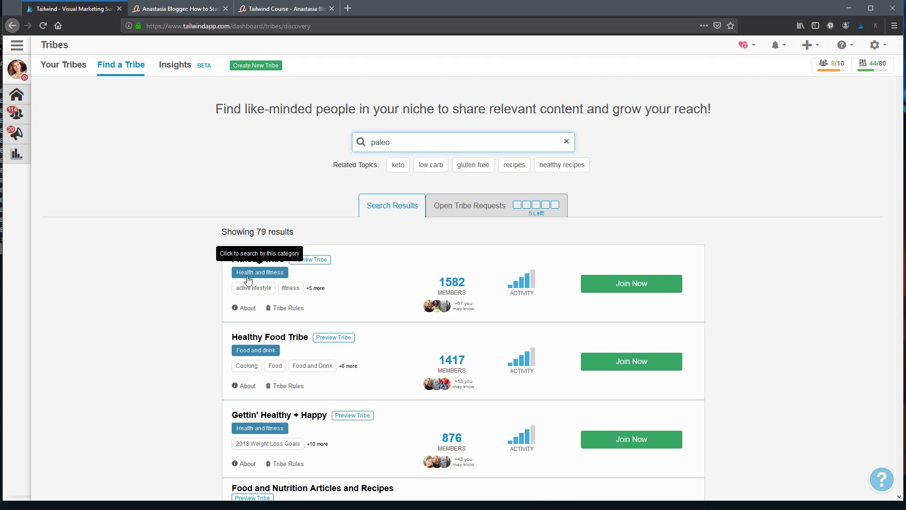
scroll(434, 370, "down", 4)
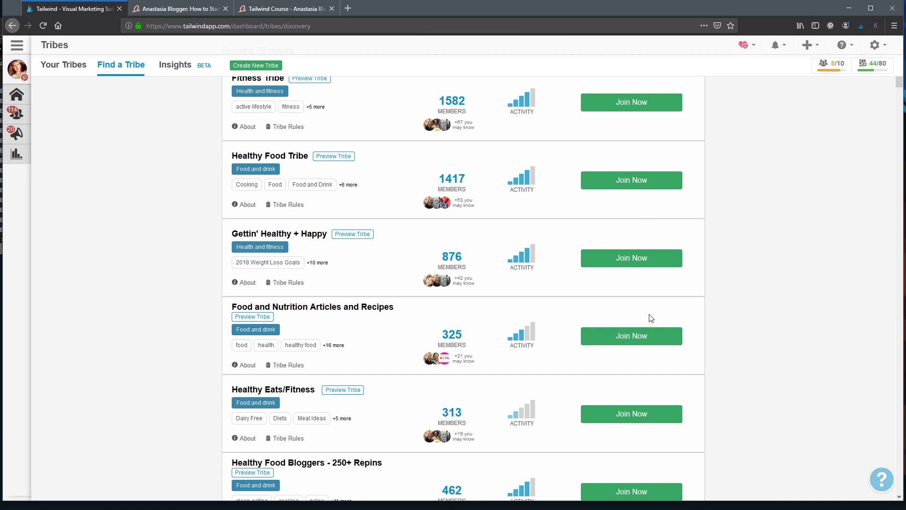
scroll(642, 432, "down", 2)
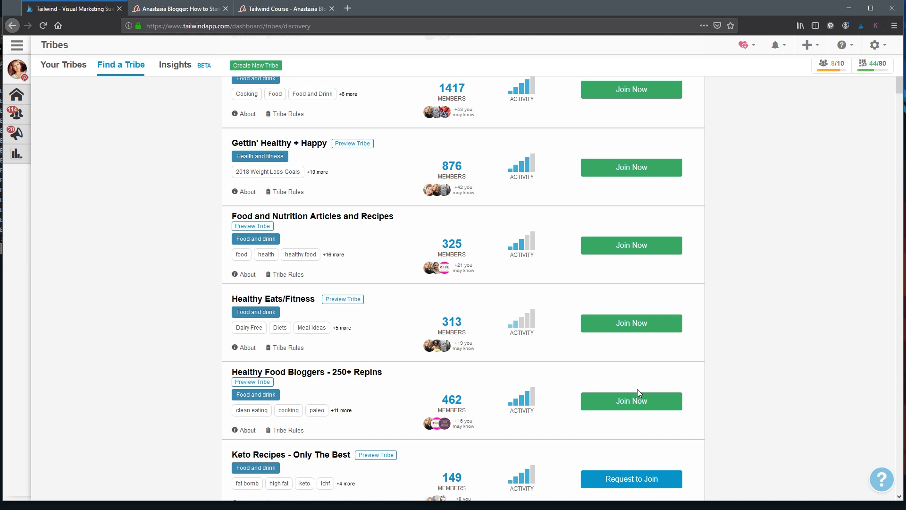
scroll(638, 390, "down", 1)
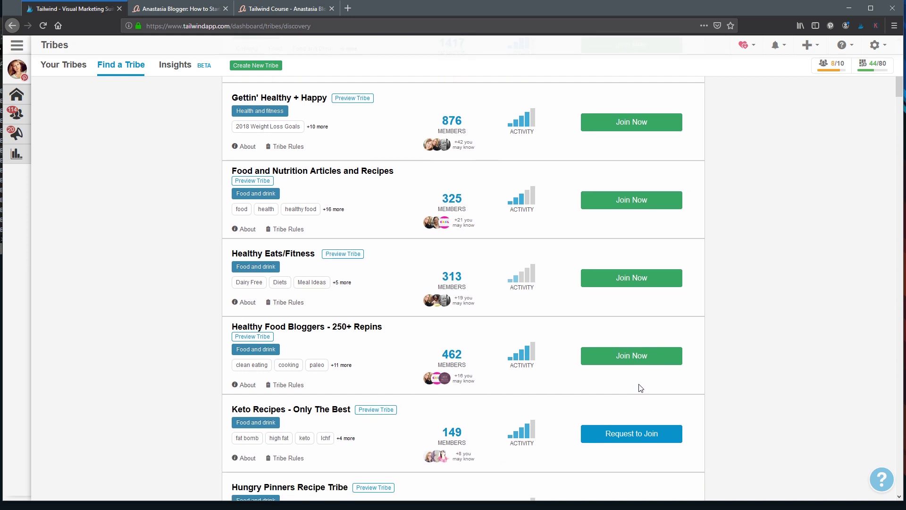
scroll(641, 392, "down", 1)
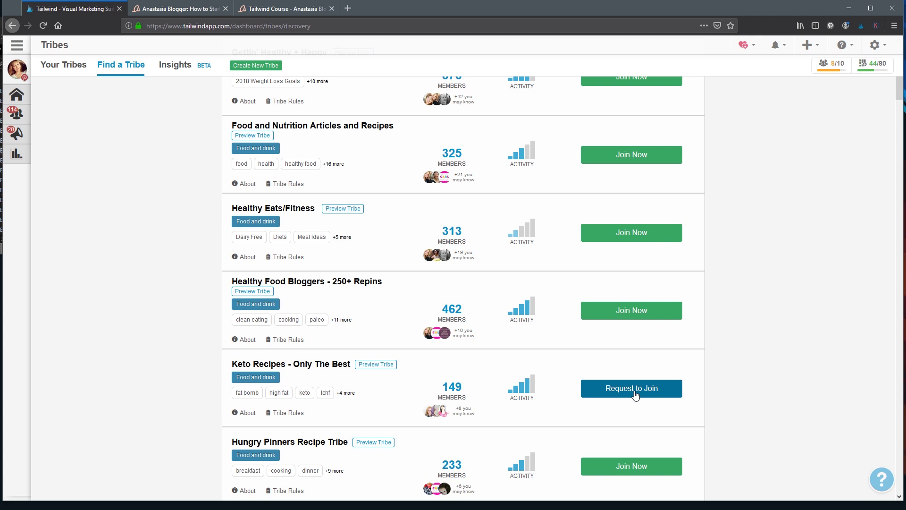
scroll(636, 398, "down", 2)
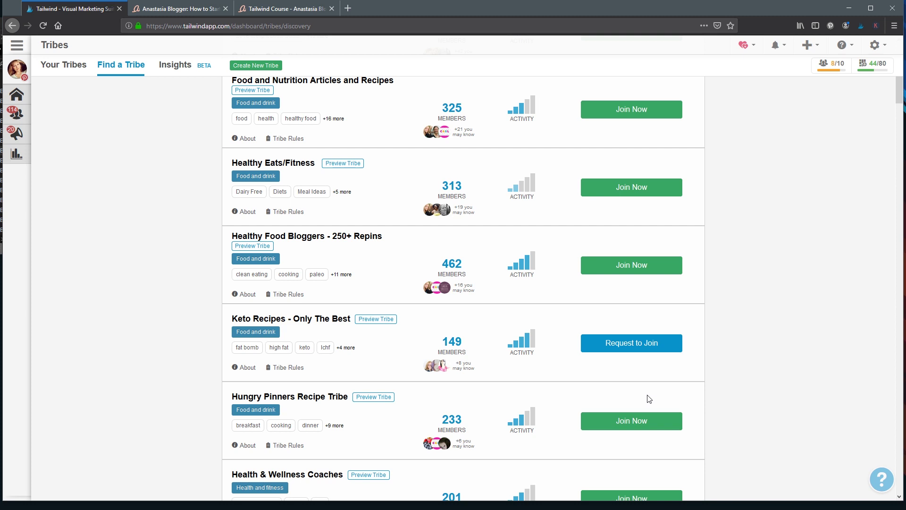
scroll(649, 400, "up", 8)
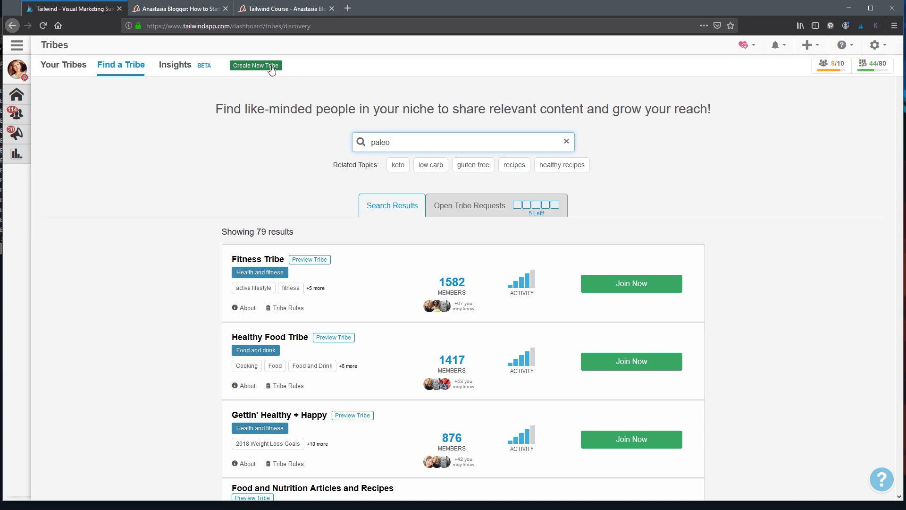
Check the Activity tooltips on the paleo results, then return to Striving Bloggers with Alt+Left
scroll(796, 271, "down", 3)
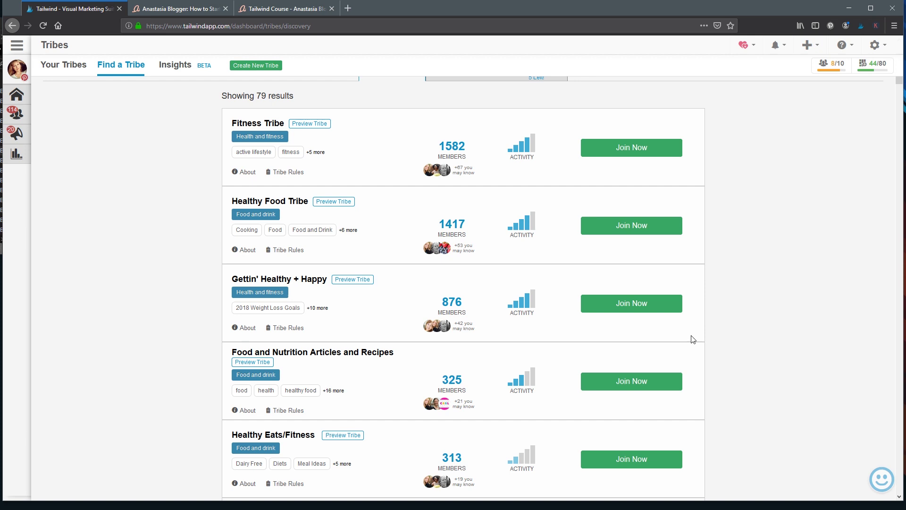
mouse_move(499, 242)
mouse_move(522, 321)
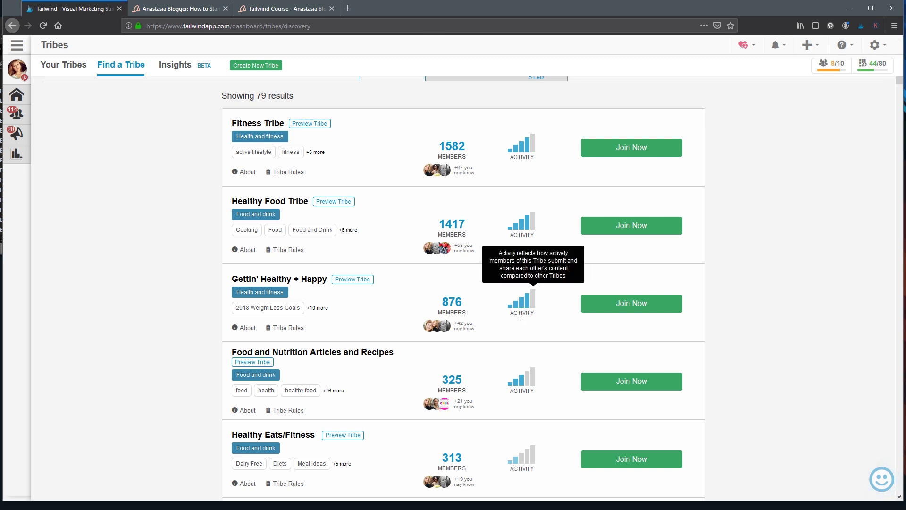
scroll(522, 320, "down", 1)
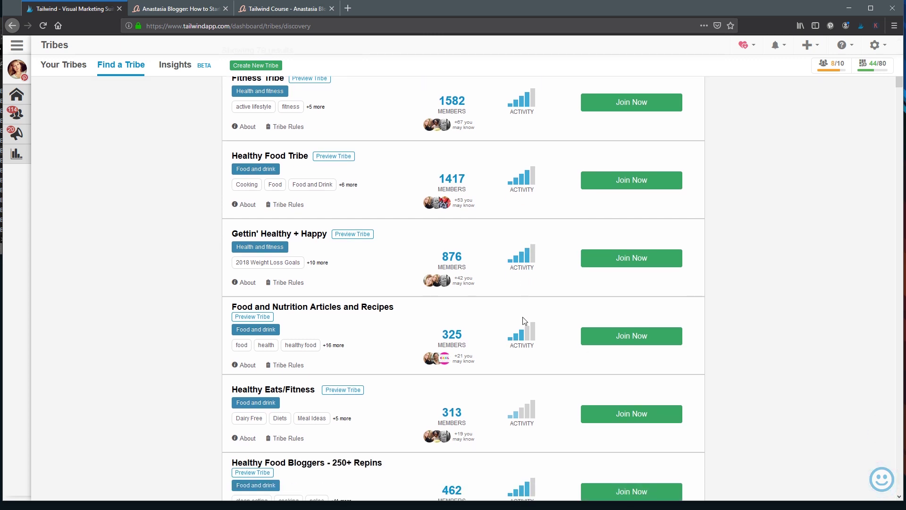
scroll(525, 320, "down", 6)
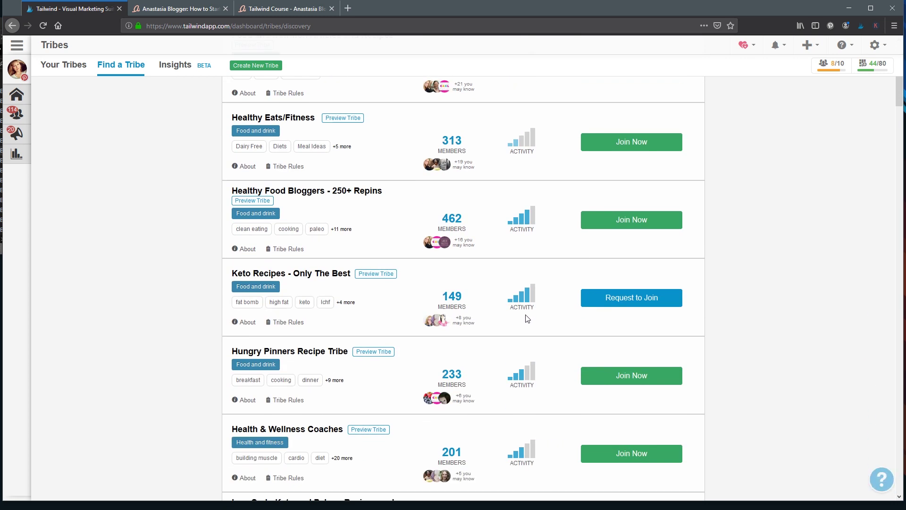
scroll(527, 319, "up", 10)
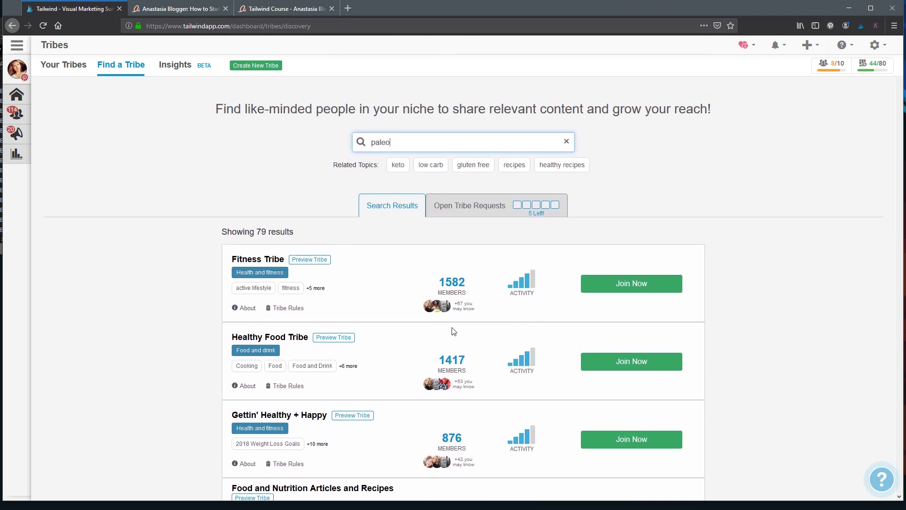
left_click_drag(480, 290, 420, 283)
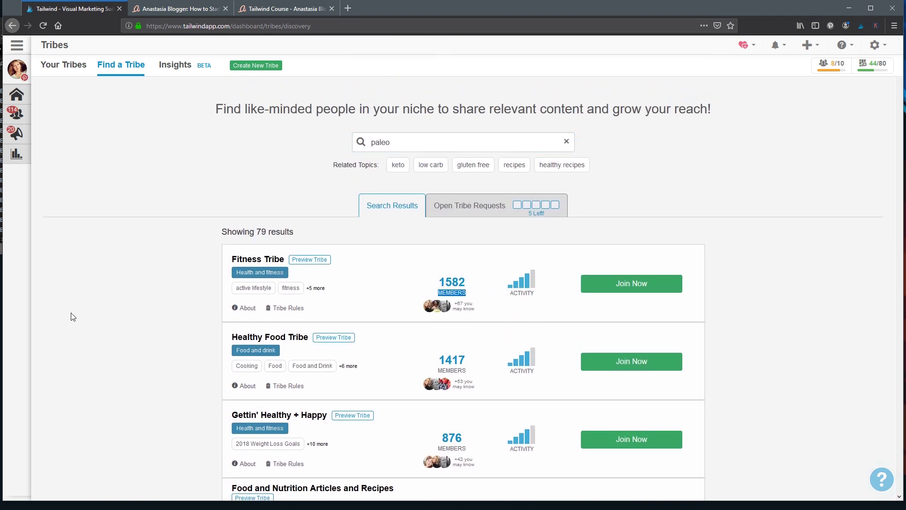
key("alt+Left")
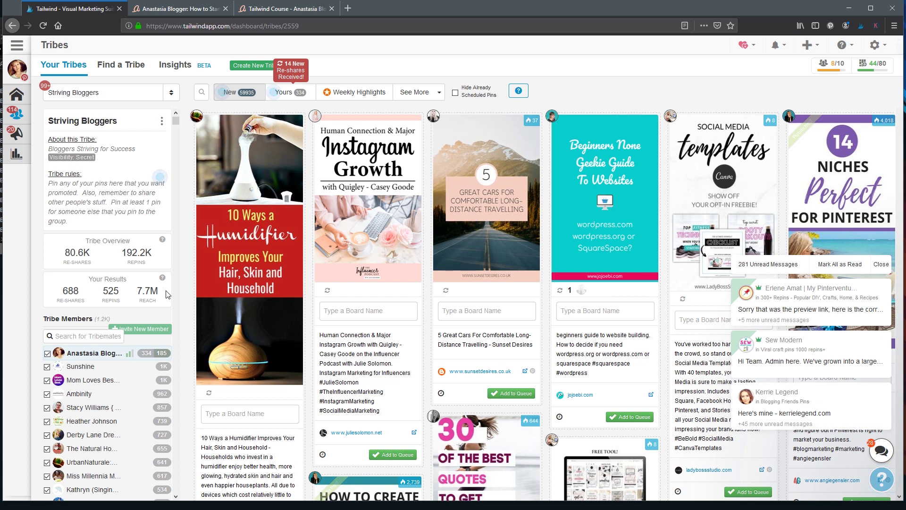
mouse_move(149, 293)
mouse_move(162, 280)
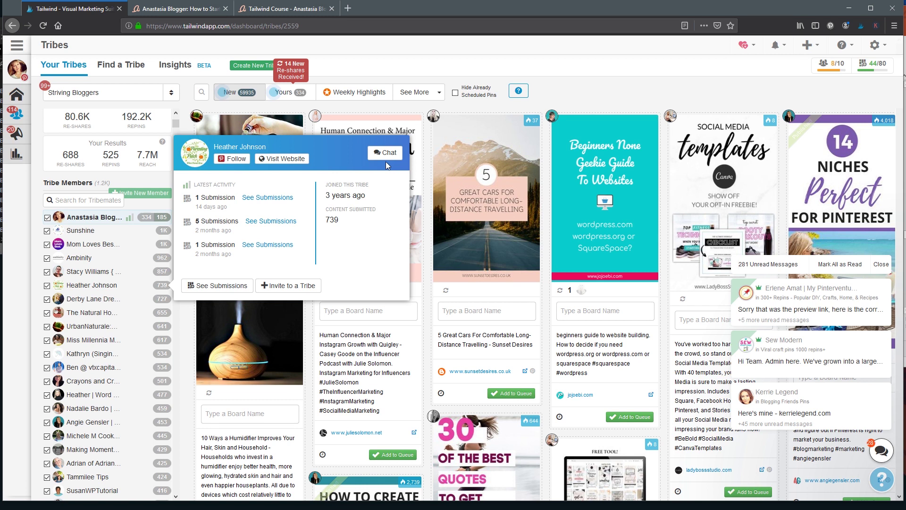
Scroll through the Anastasia Blogger Tailwind course page, then return to the Tailwind tab
key("ctrl+shift+Tab")
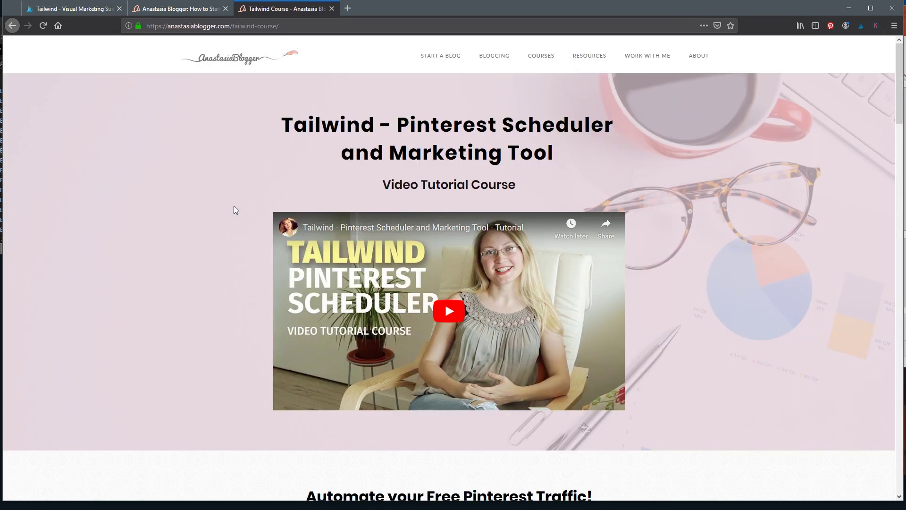
scroll(211, 280, "down", 15)
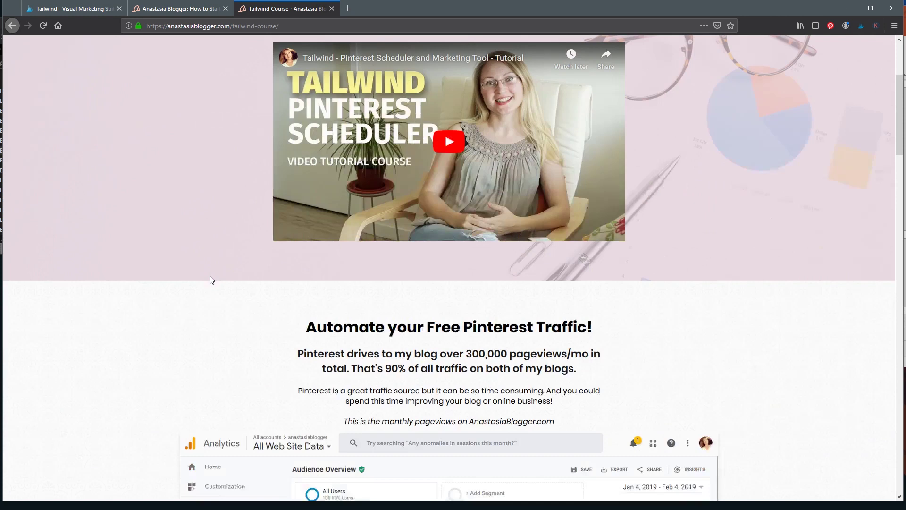
scroll(211, 279, "down", 12)
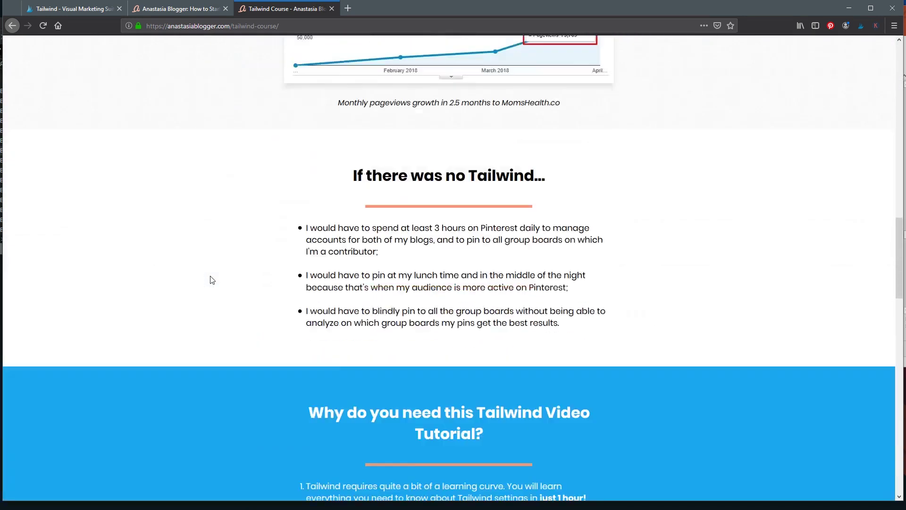
scroll(212, 280, "down", 12)
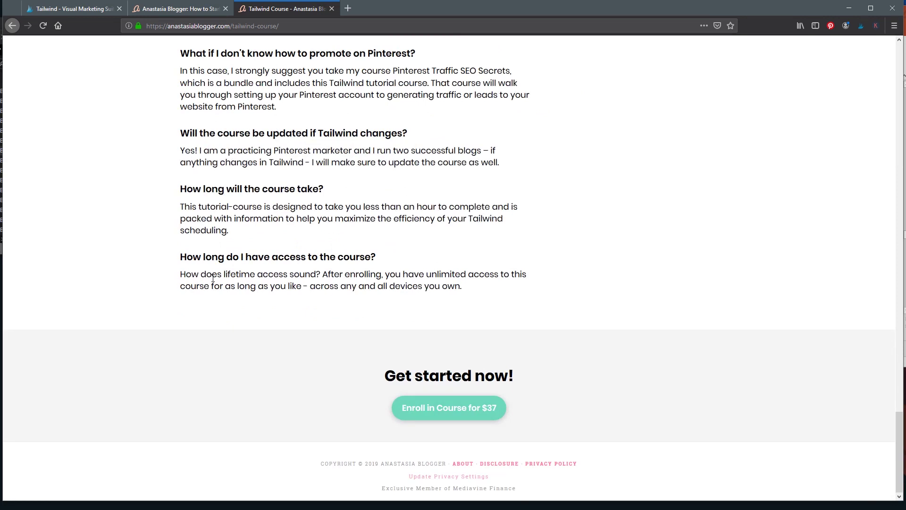
scroll(212, 267, "up", 12)
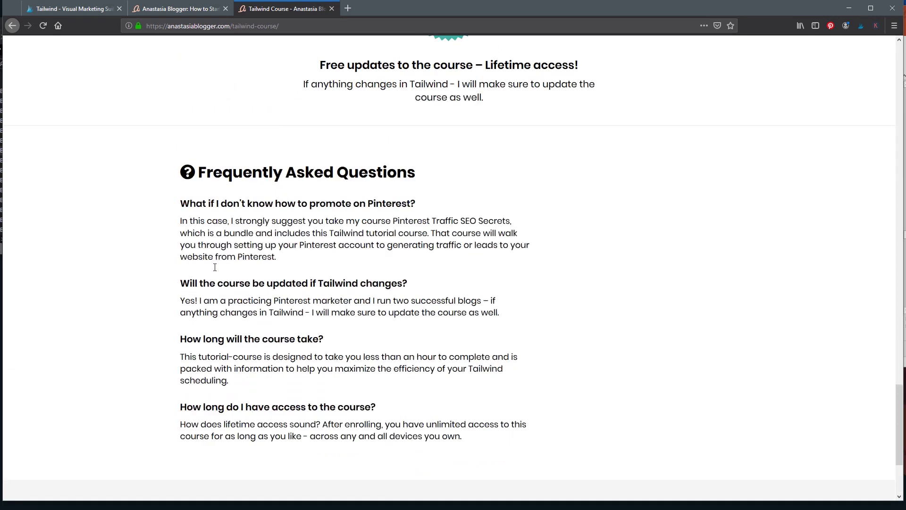
scroll(220, 275, "up", 15)
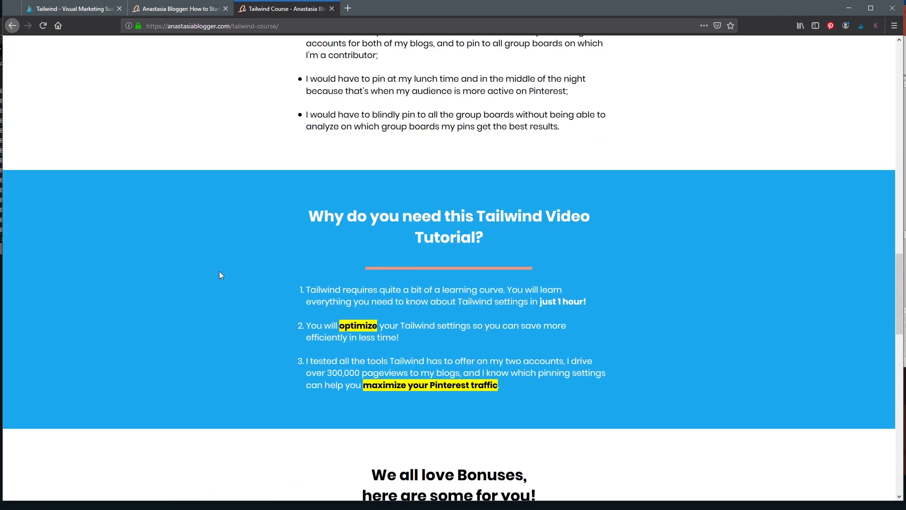
scroll(229, 307, "down", 12)
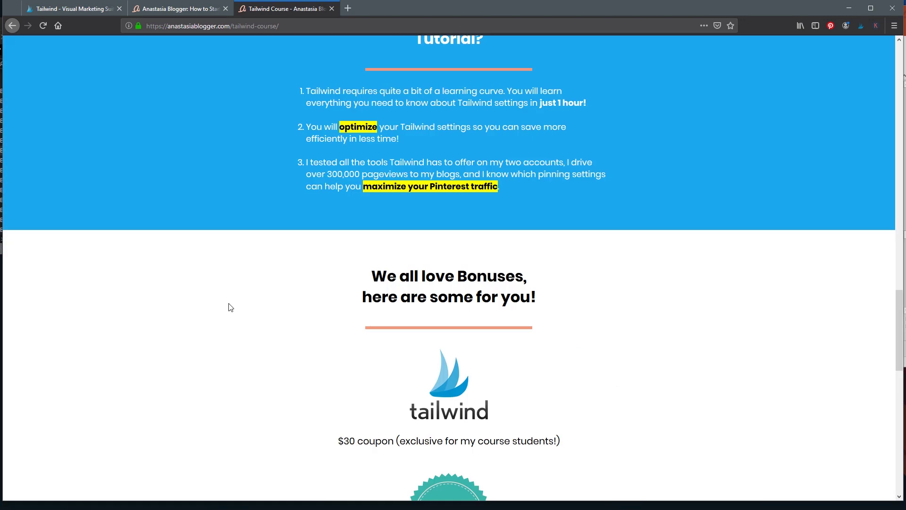
scroll(229, 309, "down", 2)
scroll(230, 312, "up", 3)
scroll(230, 312, "up", 13)
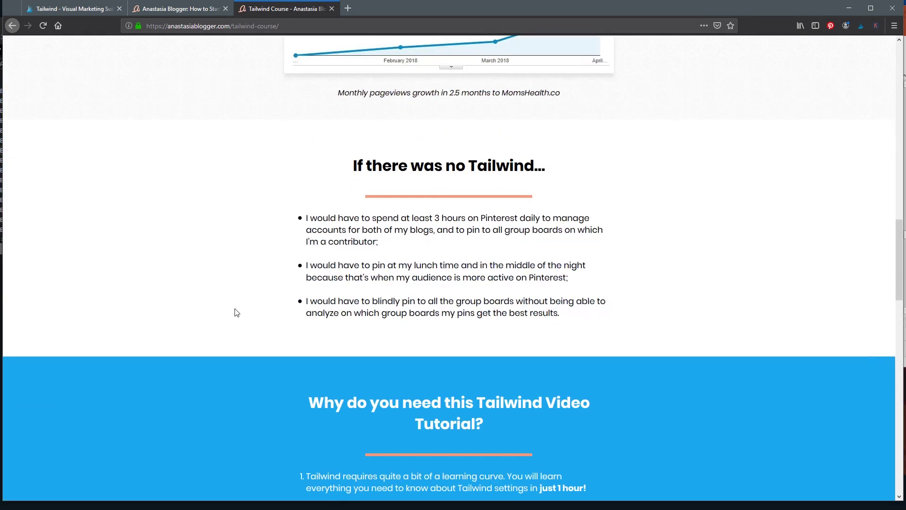
scroll(251, 324, "up", 5)
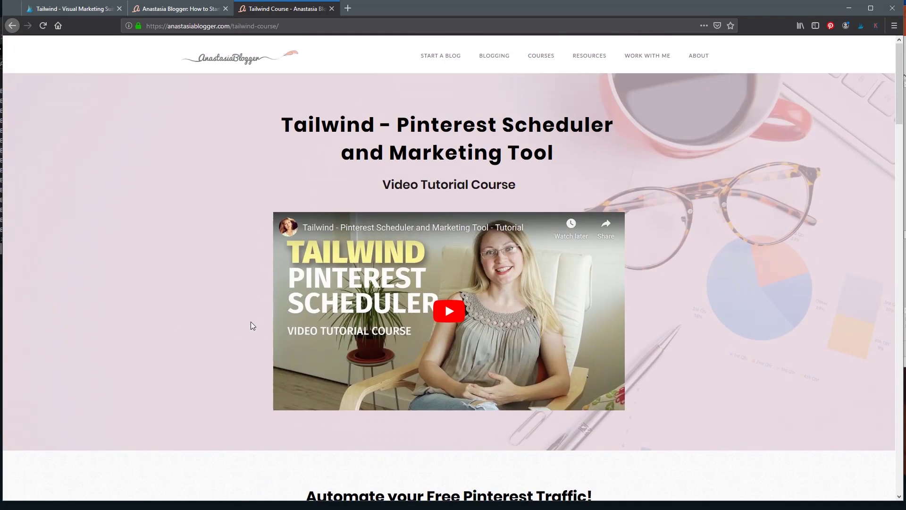
scroll(252, 325, "down", 14)
scroll(257, 326, "down", 15)
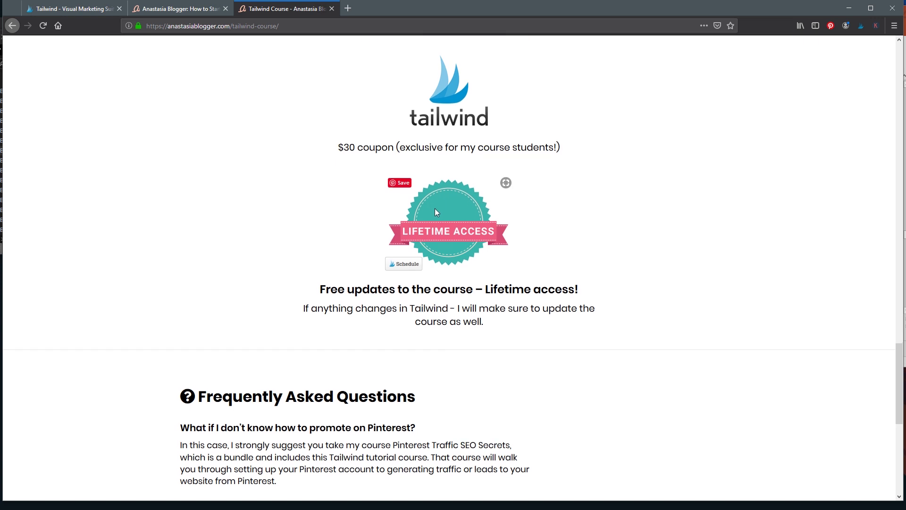
scroll(435, 208, "down", 6)
scroll(452, 202, "down", 2)
scroll(465, 197, "up", 20)
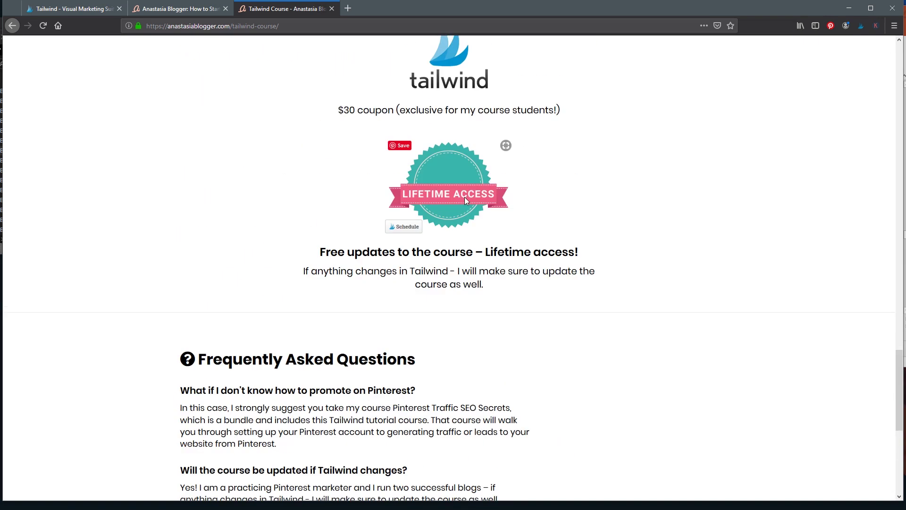
scroll(582, 199, "up", 15)
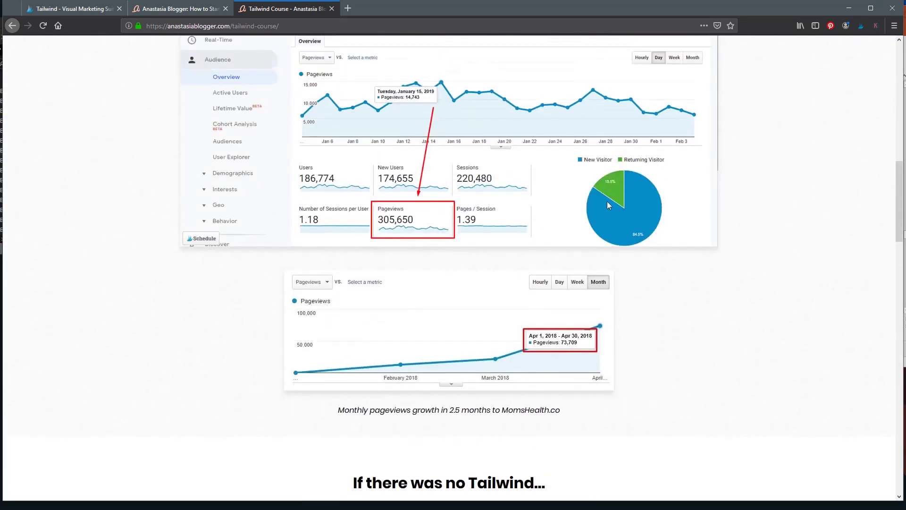
scroll(621, 196, "up", 2)
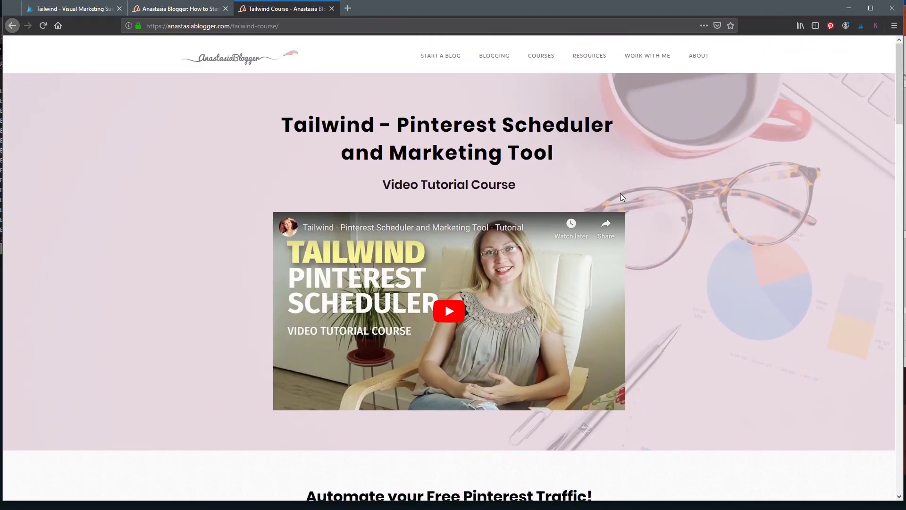
key("ctrl+Tab")
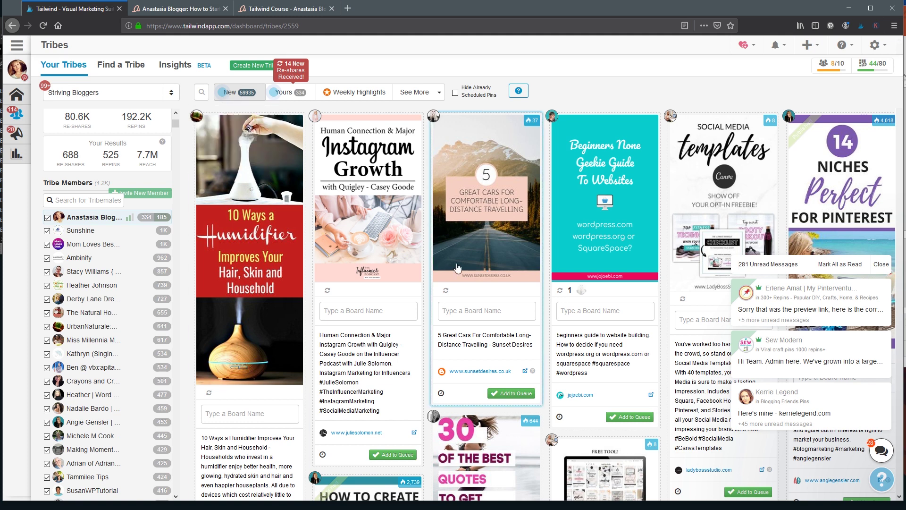
Filter the Striving Bloggers tribe feed on the keyword 'pinterest'
scroll(455, 254, "down", 10)
scroll(456, 254, "down", 5)
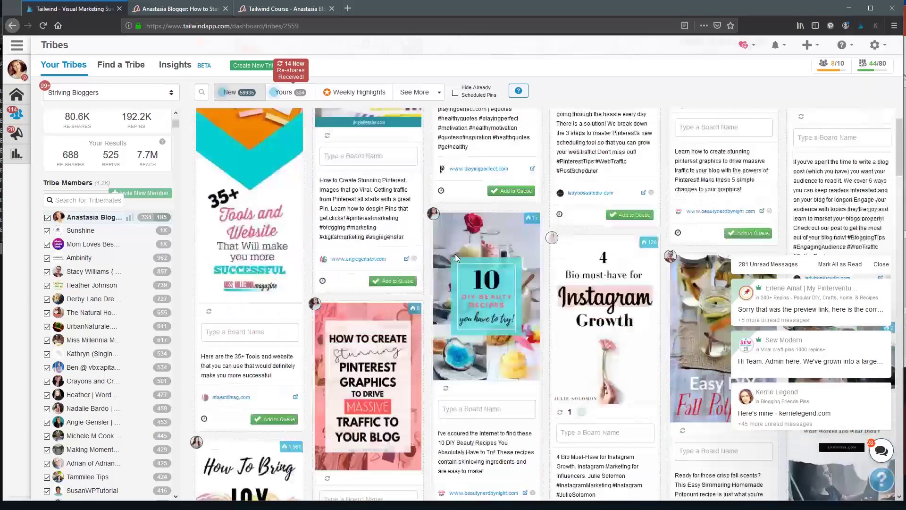
scroll(464, 249, "up", 15)
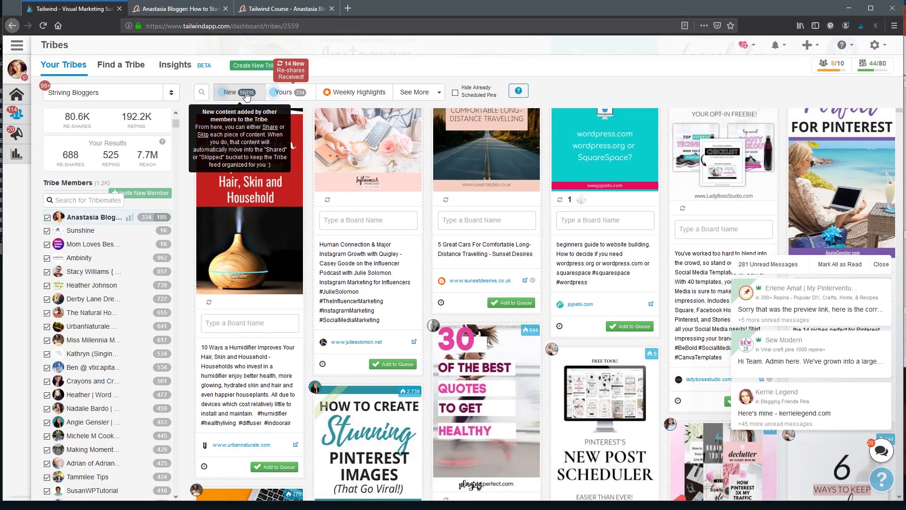
double_click(231, 93)
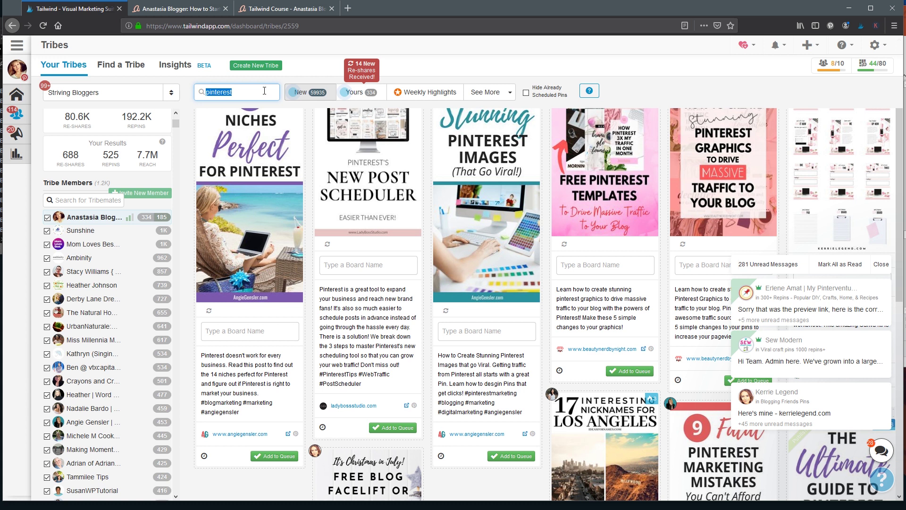
scroll(344, 249, "up", 1)
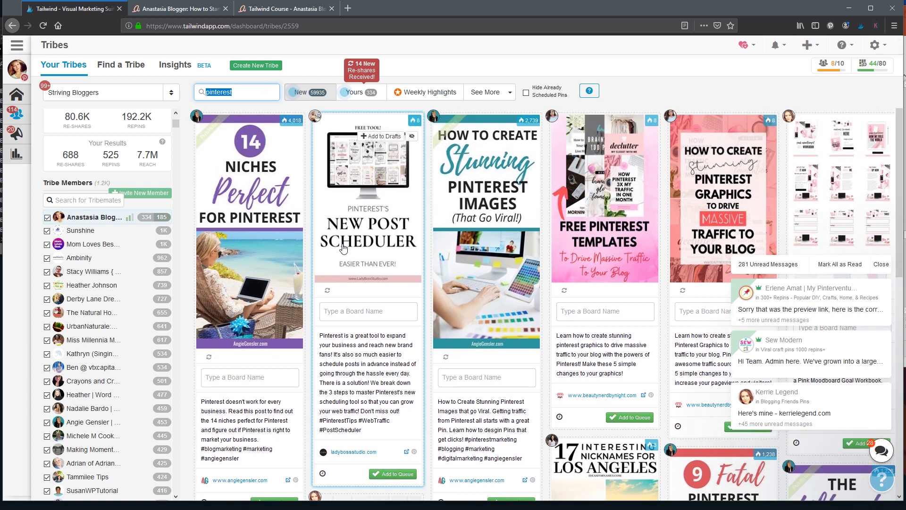
scroll(343, 249, "down", 10)
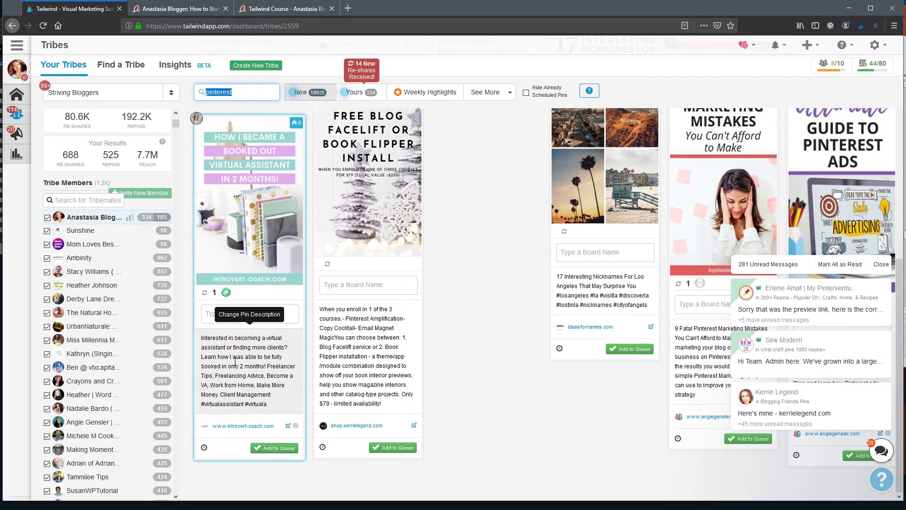
scroll(235, 361, "up", 10)
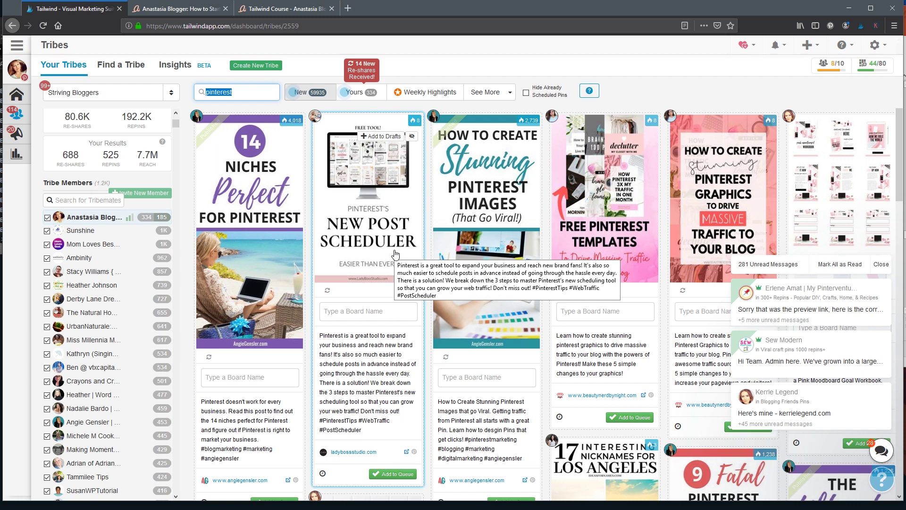
scroll(396, 255, "down", 8)
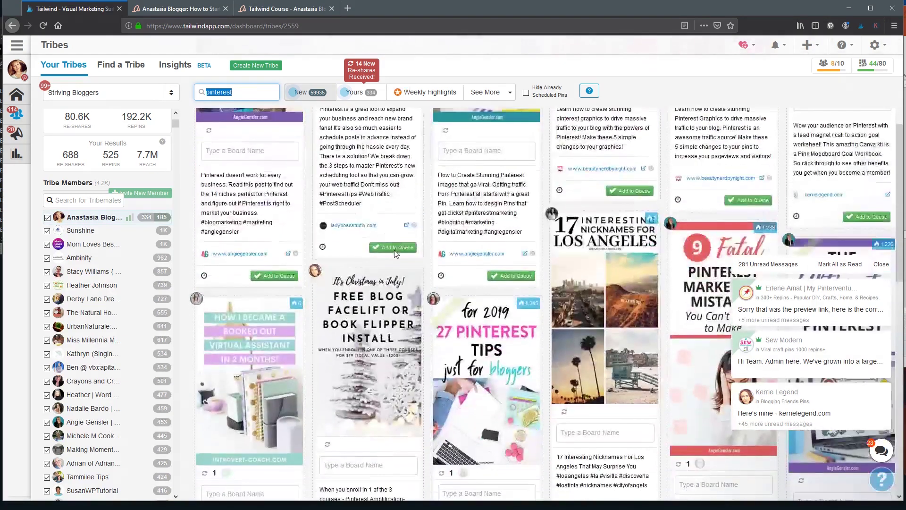
scroll(394, 251, "up", 8)
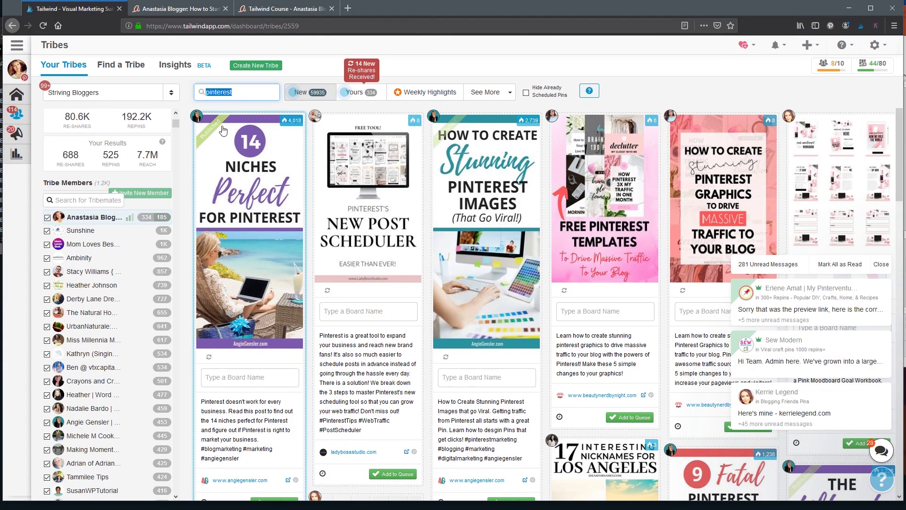
scroll(215, 127, "down", 15)
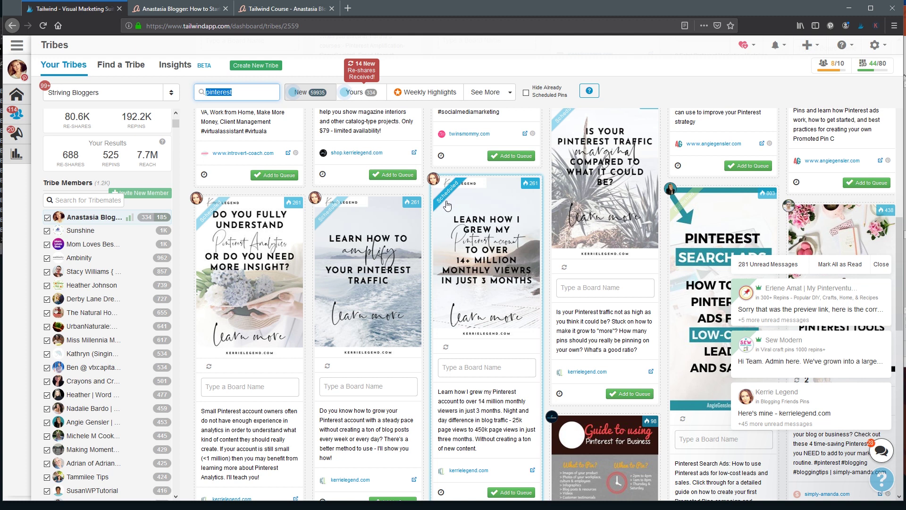
mouse_move(415, 203)
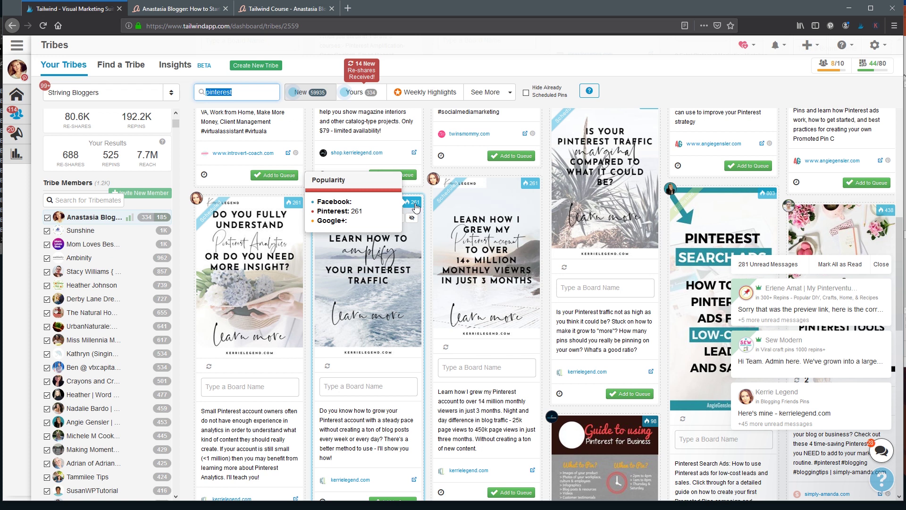
mouse_move(768, 198)
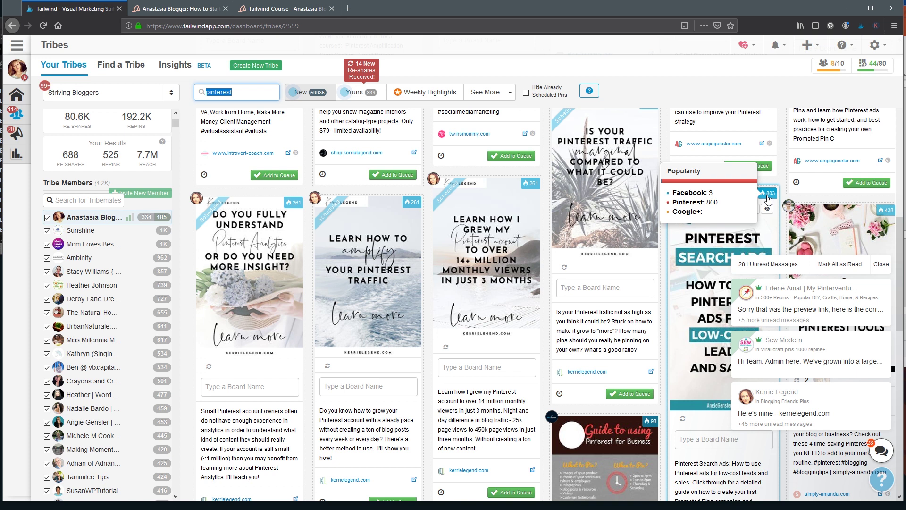
scroll(744, 278, "up", 8)
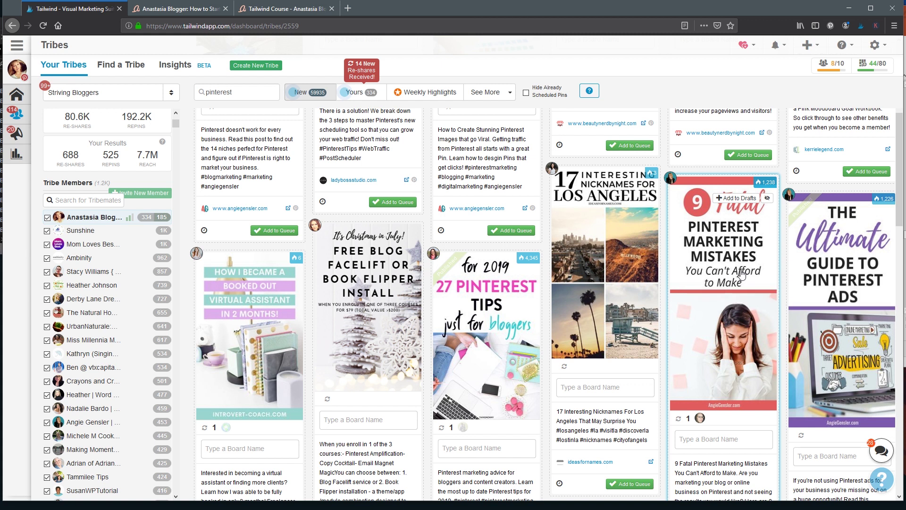
Add the Pinterest Tips board group to the pin, spaced 1 day apart from Jul 15, 2019
scroll(710, 310, "down", 3)
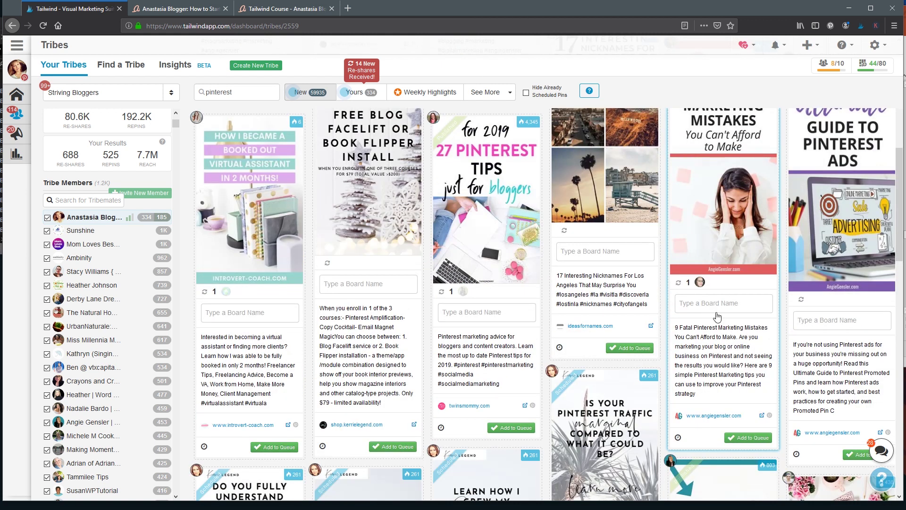
left_click(717, 302)
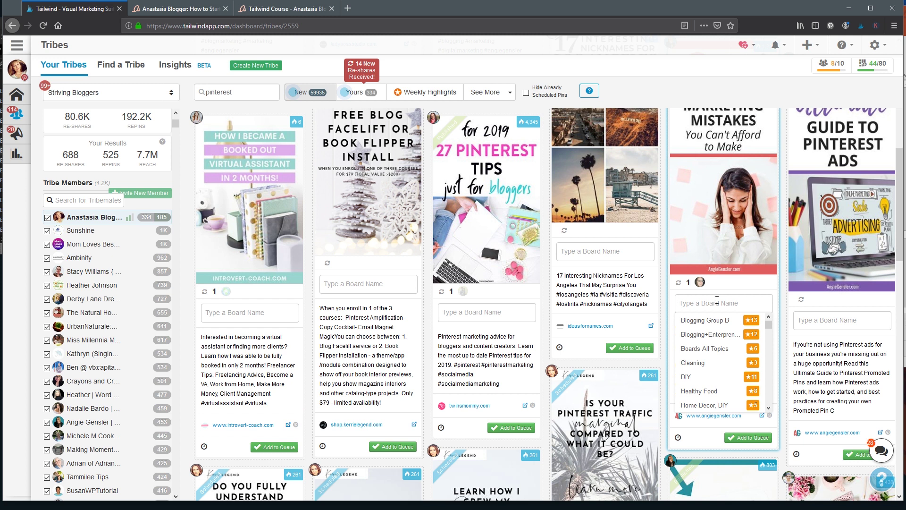
scroll(723, 385, "down", 3)
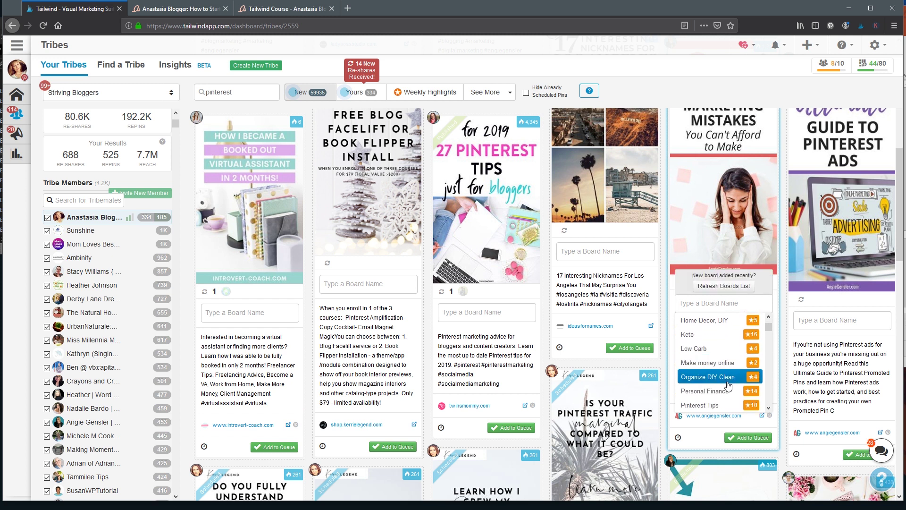
left_click(722, 405)
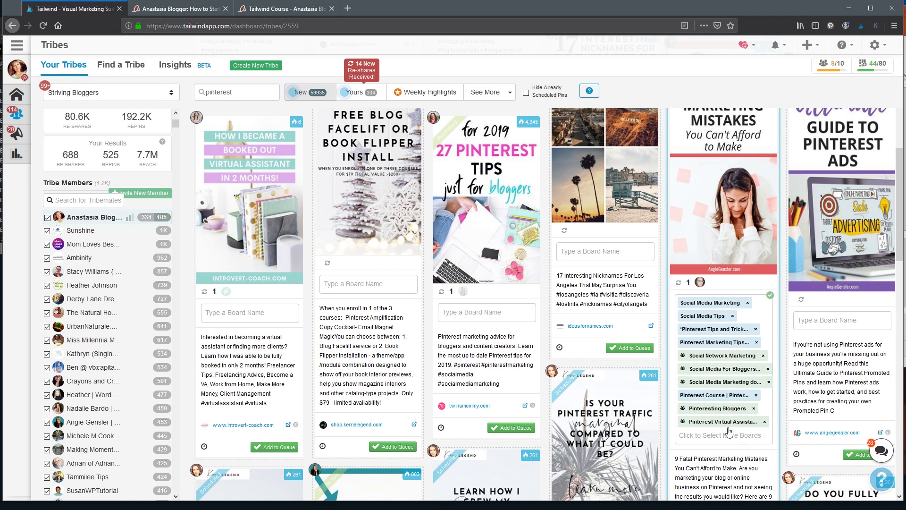
scroll(730, 428, "down", 3)
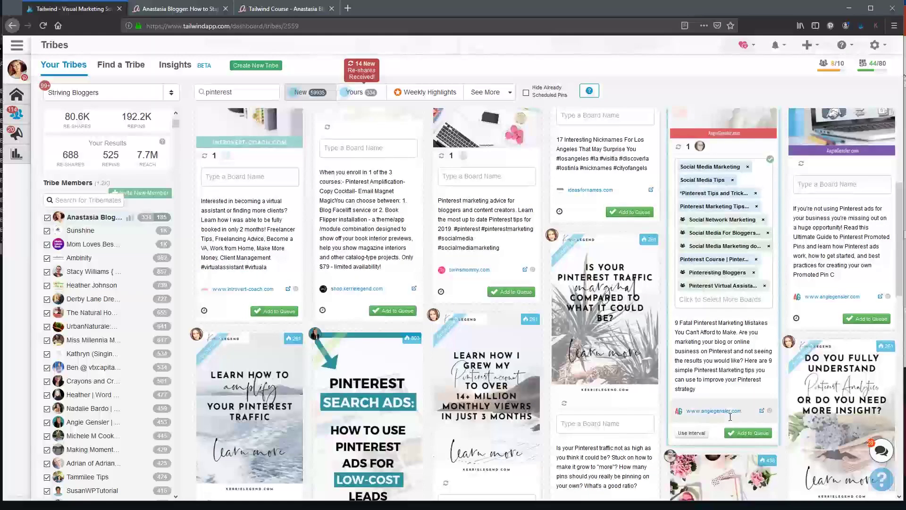
left_click(699, 433)
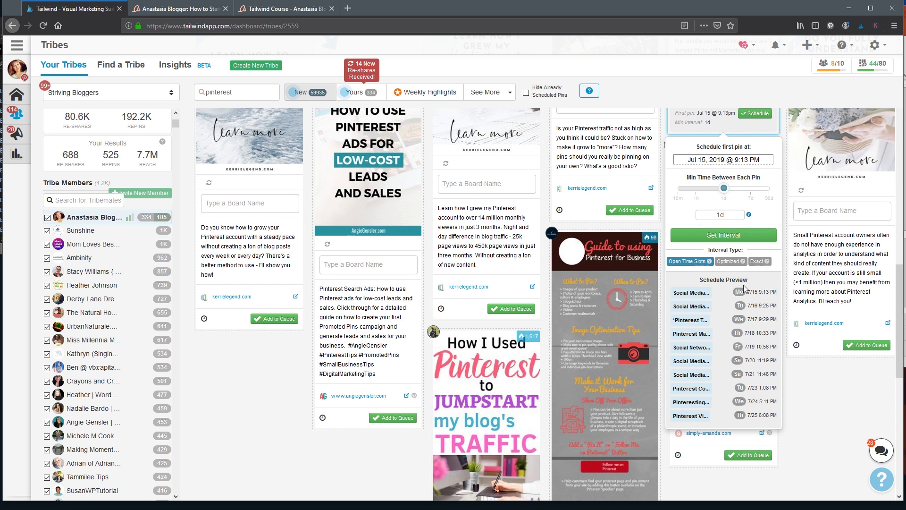
left_click(751, 235)
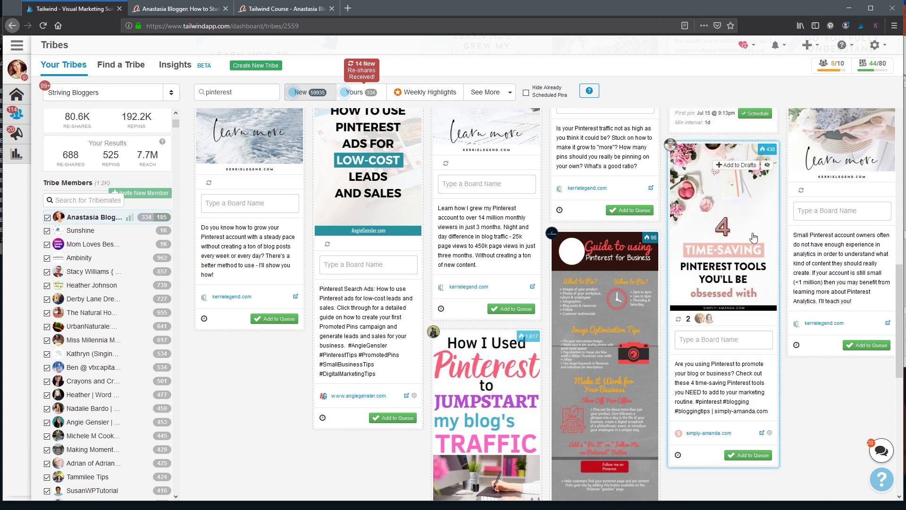
scroll(759, 186, "up", 3)
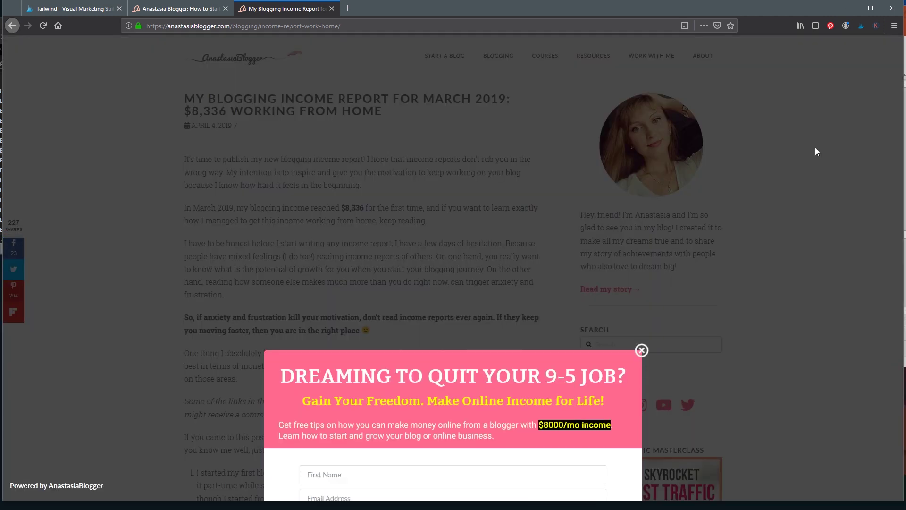
Close the newsletter popup on the March 2019 income report post and launch Tailwind Publisher
left_click(637, 161)
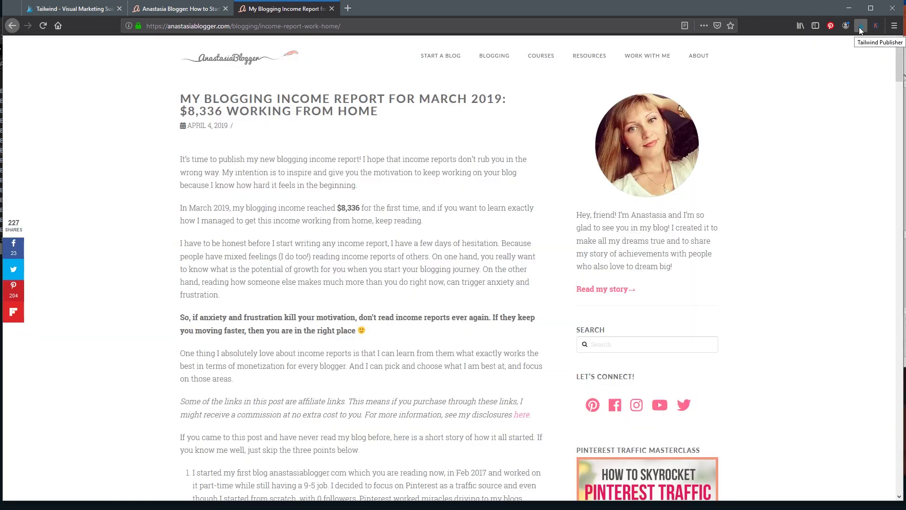
left_click(859, 28)
left_click(86, 10)
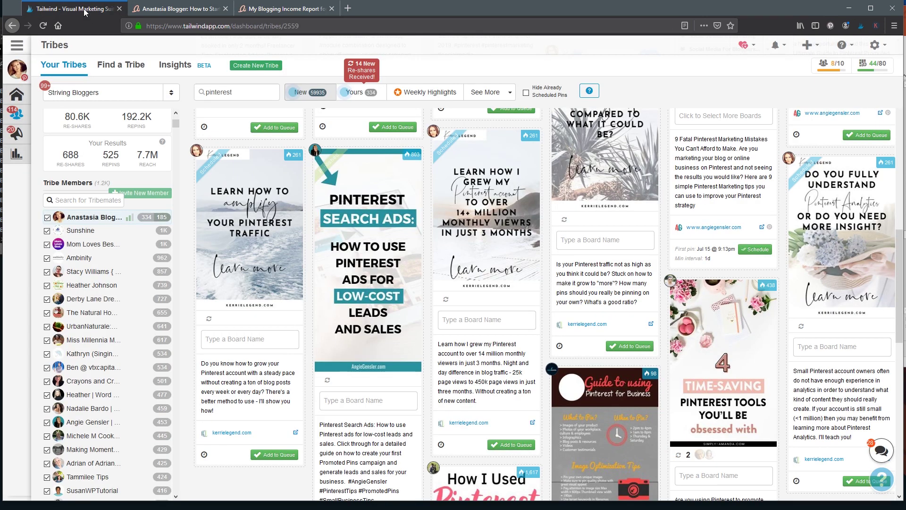
left_click(277, 8)
Choose the yellow $8,336 image in Tailwind Publisher and send it on with Go Schedule!
left_click(861, 25)
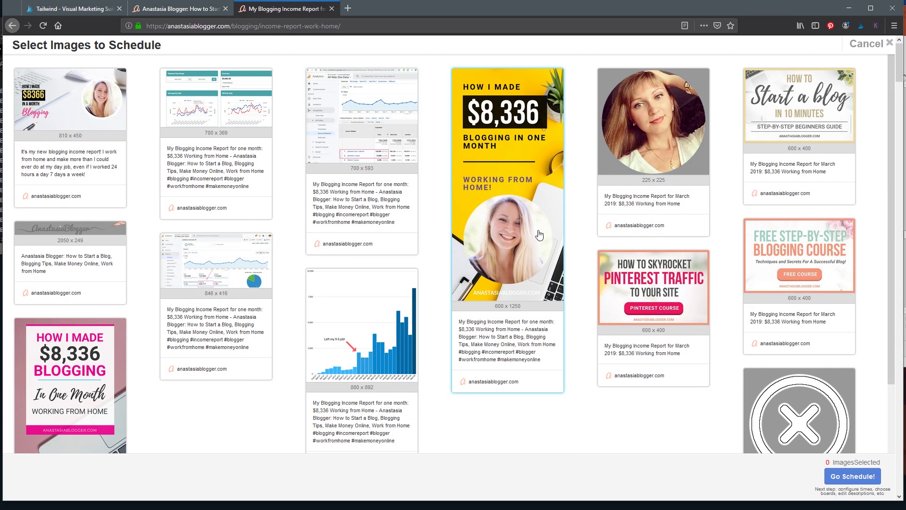
scroll(538, 240, "down", 1)
scroll(542, 262, "up", 1)
left_click(524, 235)
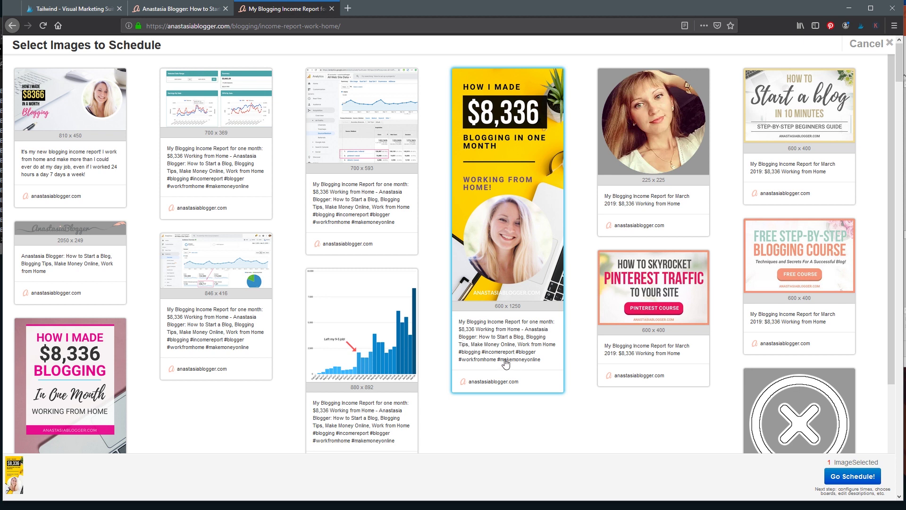
left_click(854, 477)
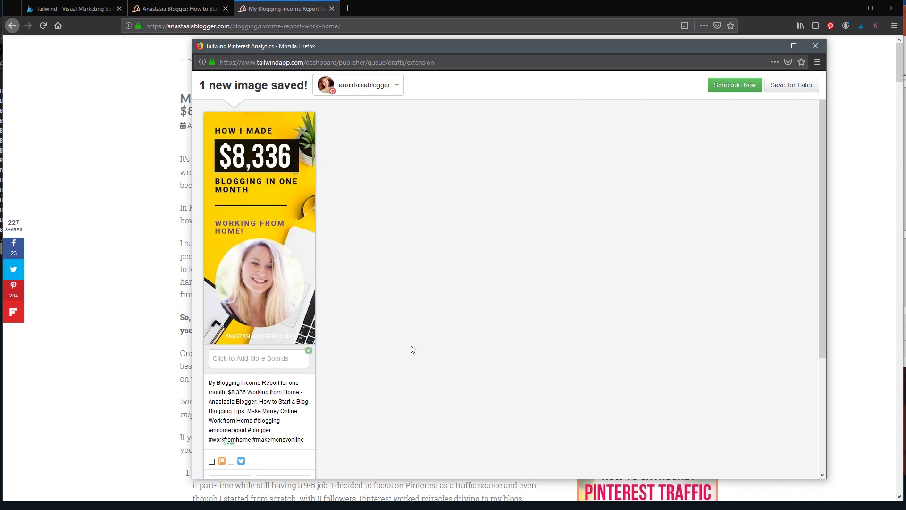
Scroll the saved $8,336 draft card to show Add to Tribes and Add to Queue Now
scroll(413, 350, "down", 5)
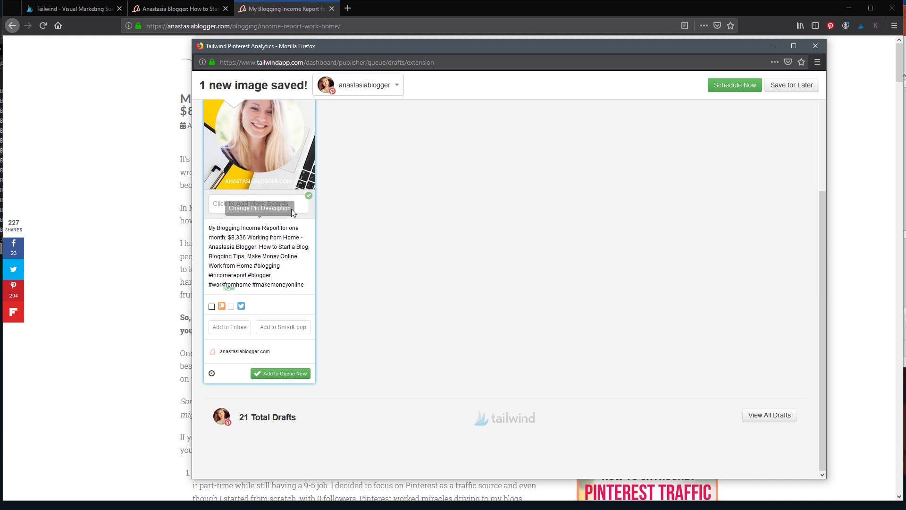
Tick Blogging Tips, Blogging Friends Pins and Bloggers Chalkboard in the tribe submission dialog, reaching 47/80 monthly submissions
left_click(230, 331)
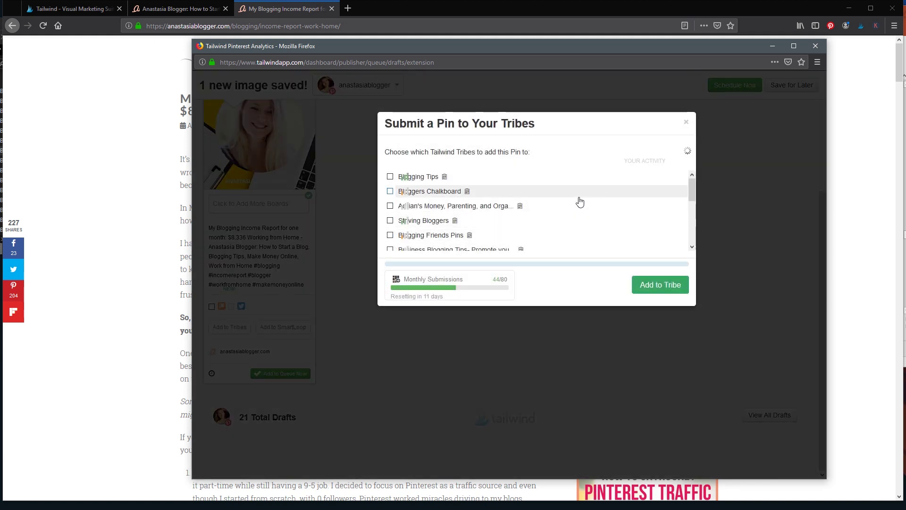
scroll(580, 209, "down", 1)
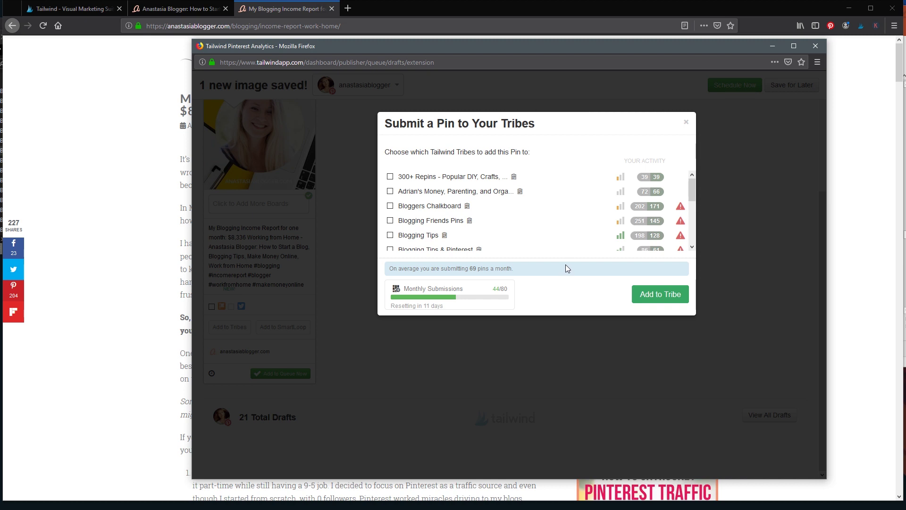
mouse_move(681, 241)
mouse_move(565, 237)
scroll(583, 232, "down", 3)
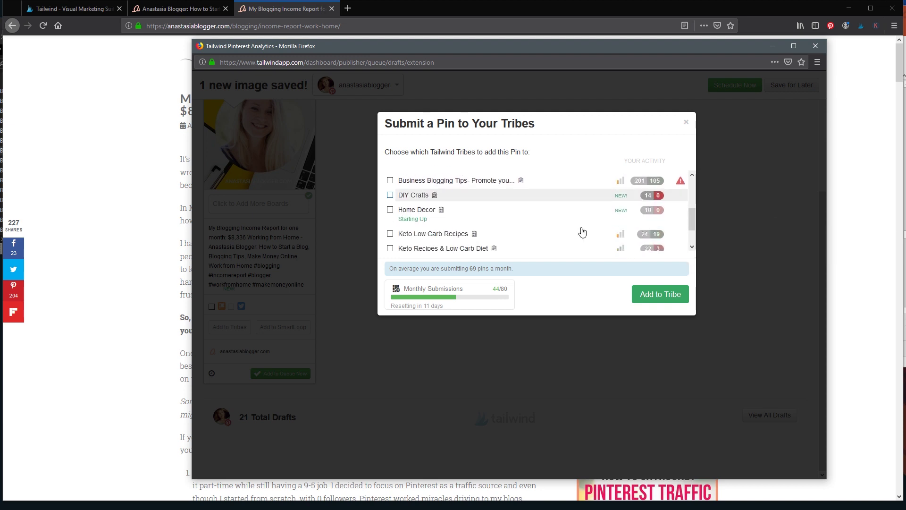
scroll(583, 231, "up", 4)
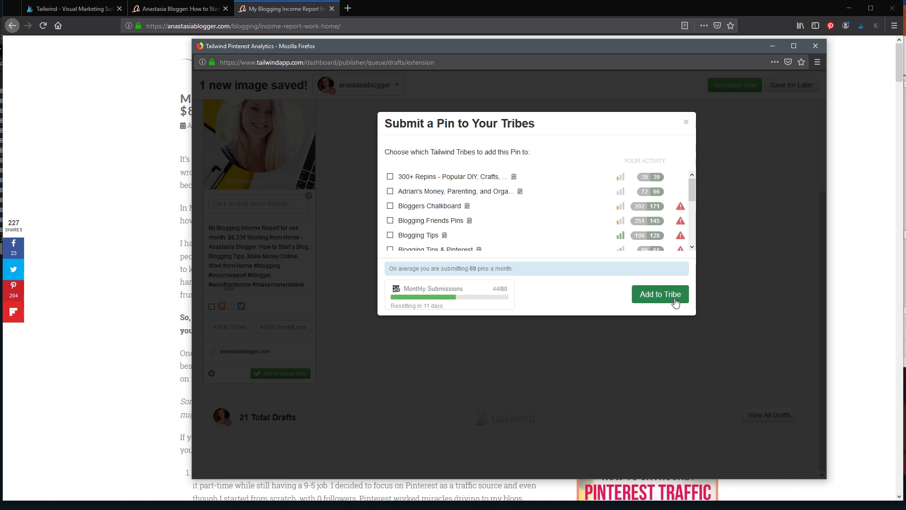
left_click(569, 236)
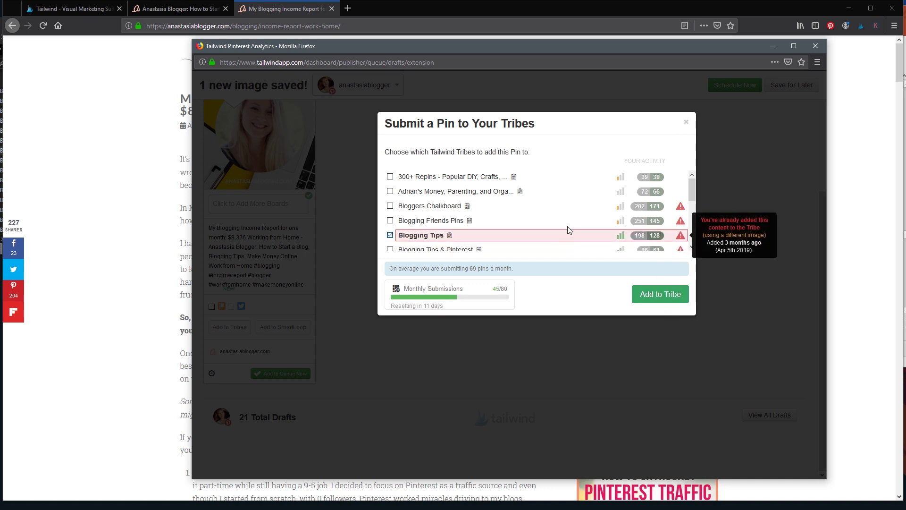
left_click(566, 224)
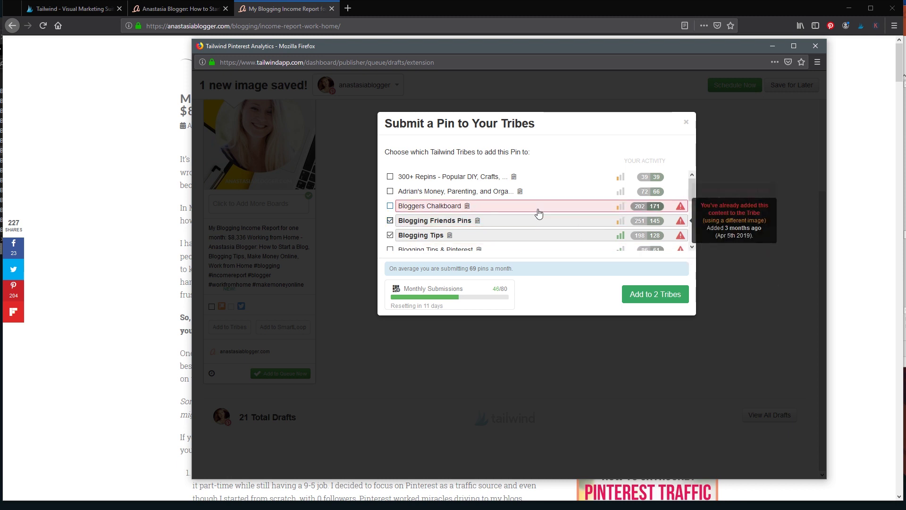
left_click(538, 211)
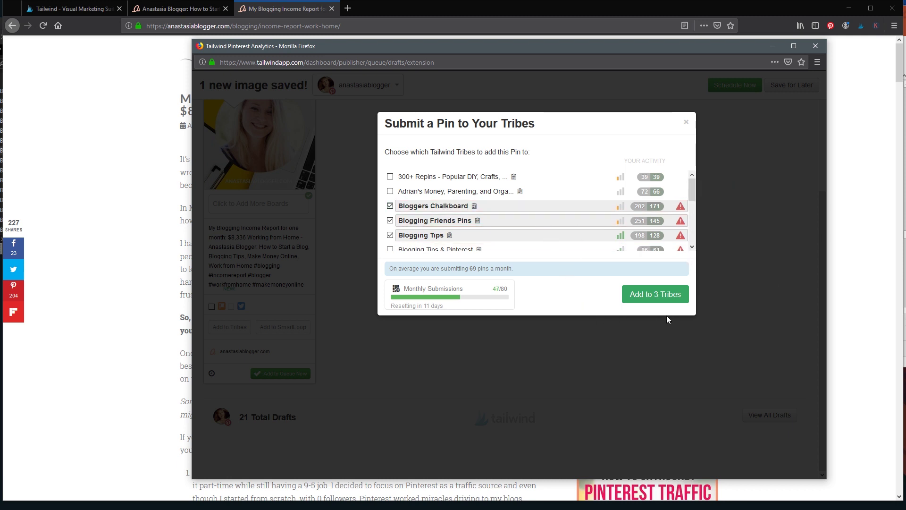